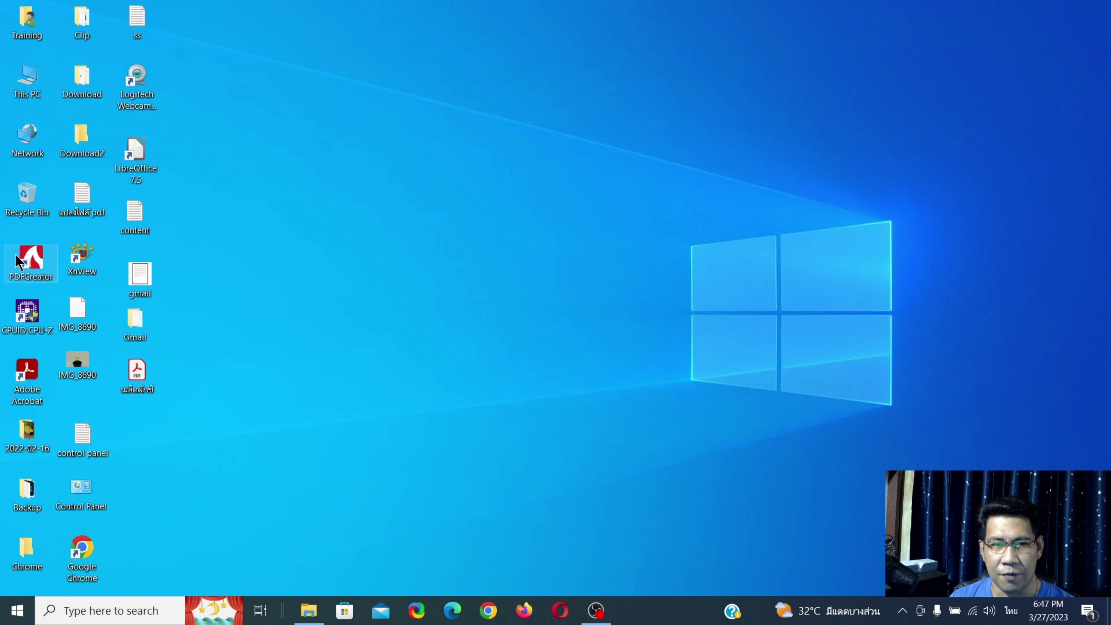
- Move the PDFCreator shortcut to the bottom of the third column and the เมล็ดผักชี PDF to the desktop centre
drag(31, 265, 516, 225)
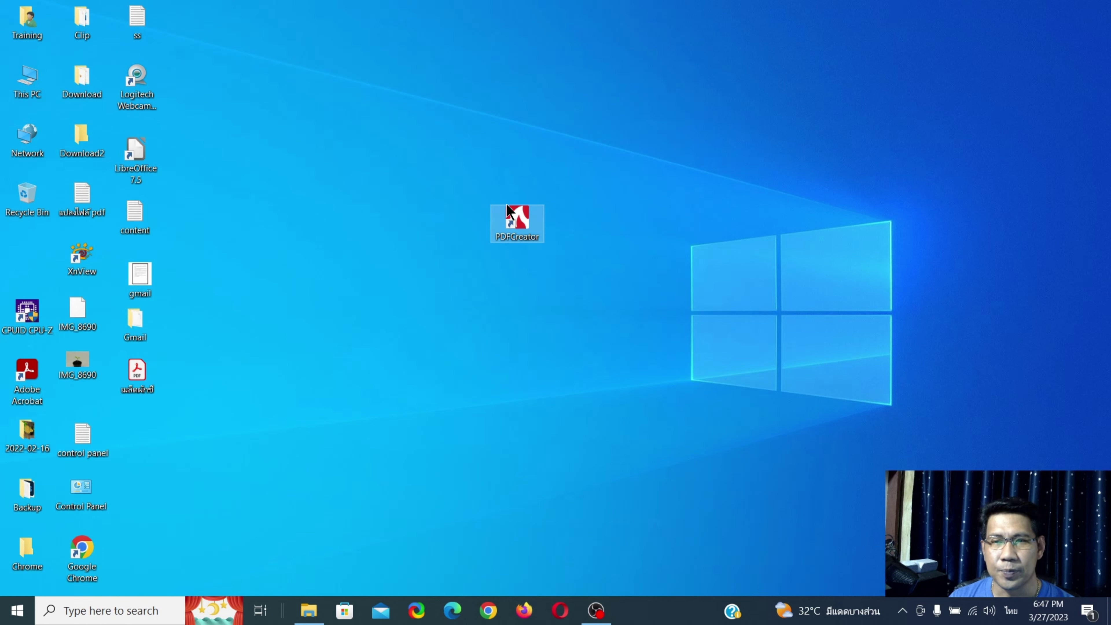
drag(531, 216, 144, 552)
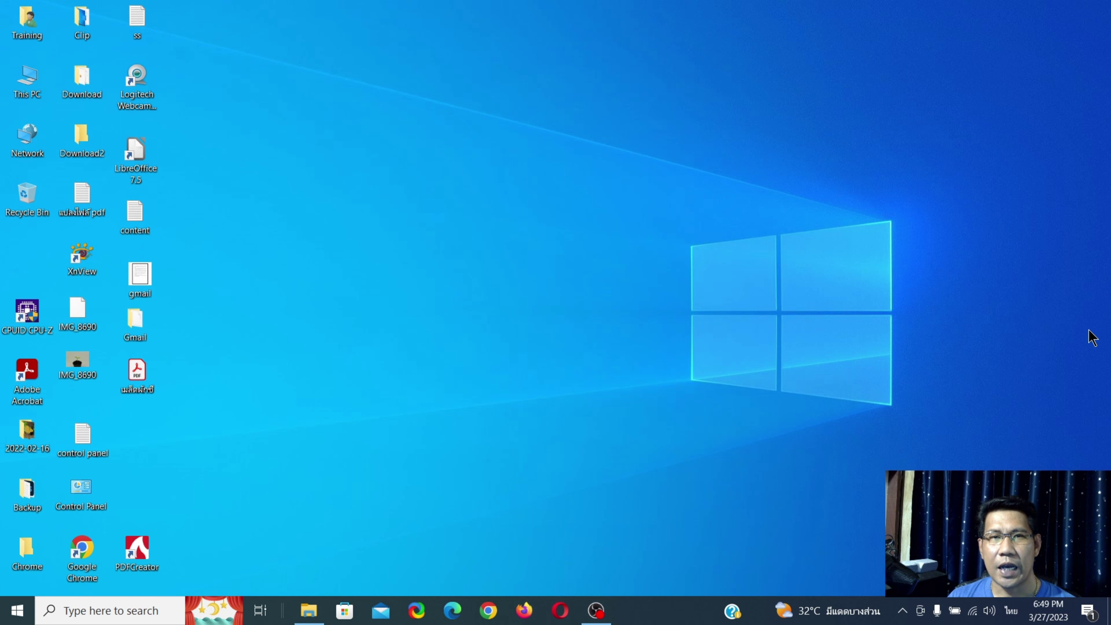
drag(131, 390, 573, 301)
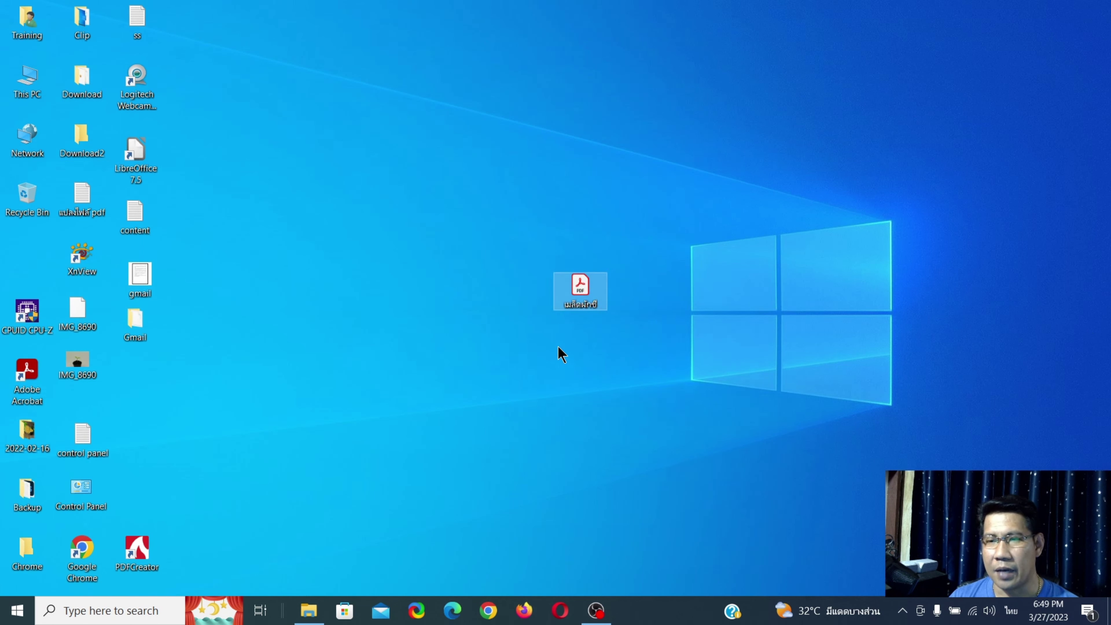
- Convert the เมล็ดผักชี PDF with PDFCreator from its right-click menu
right_click(580, 285)
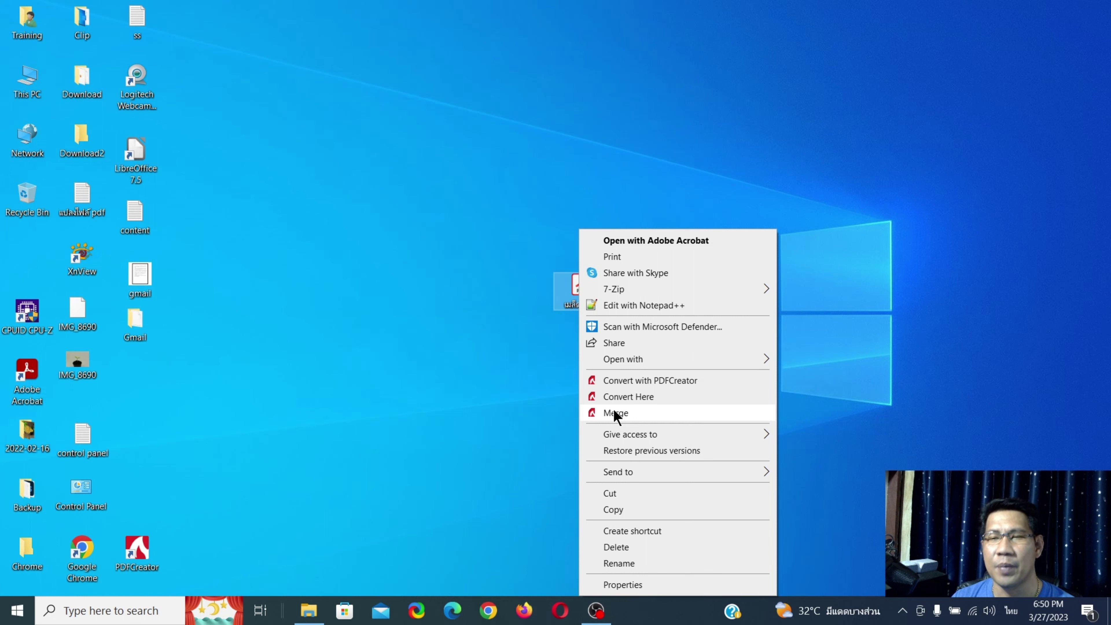
click(679, 381)
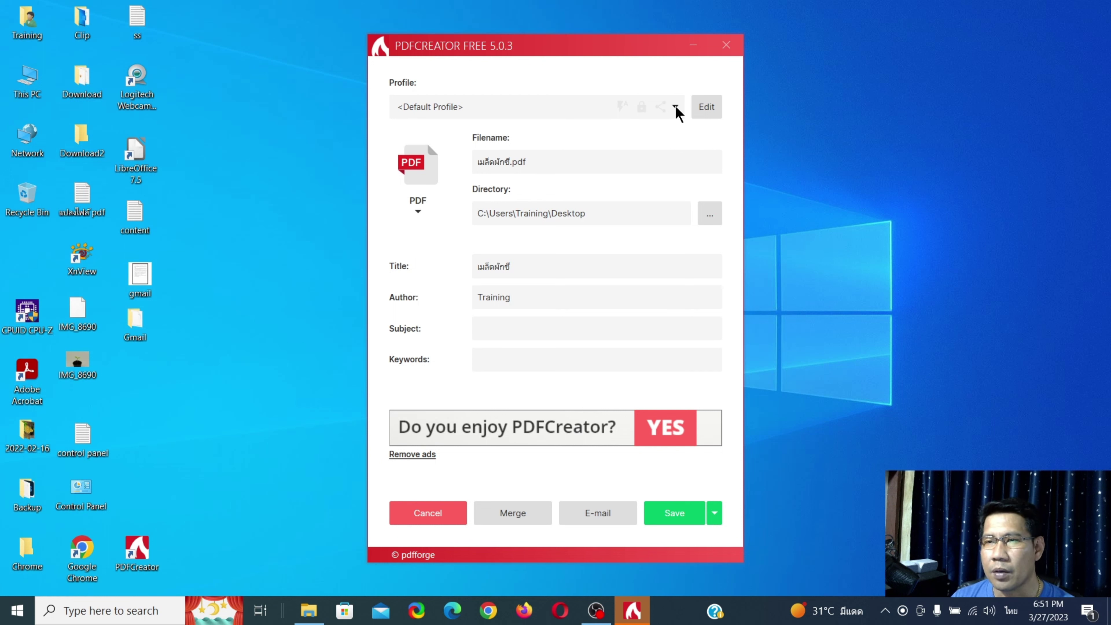
- Show the list of PDFCreator conversion profiles
click(676, 108)
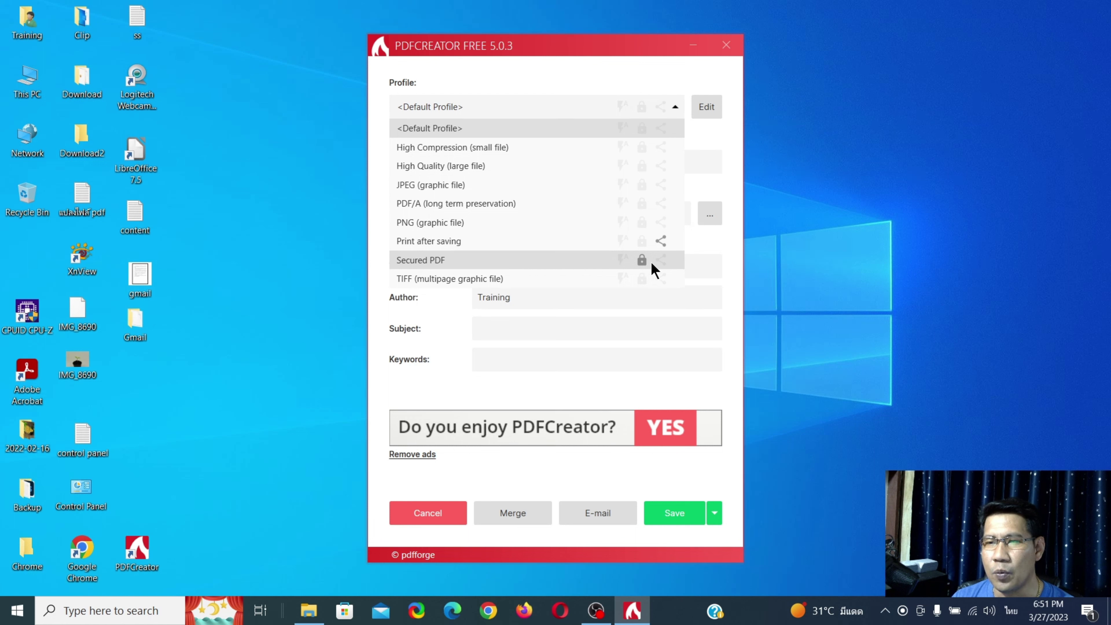
- Switch to the Secured PDF profile, rename the output to เมล็ดผักชี1.pdf and save
click(613, 263)
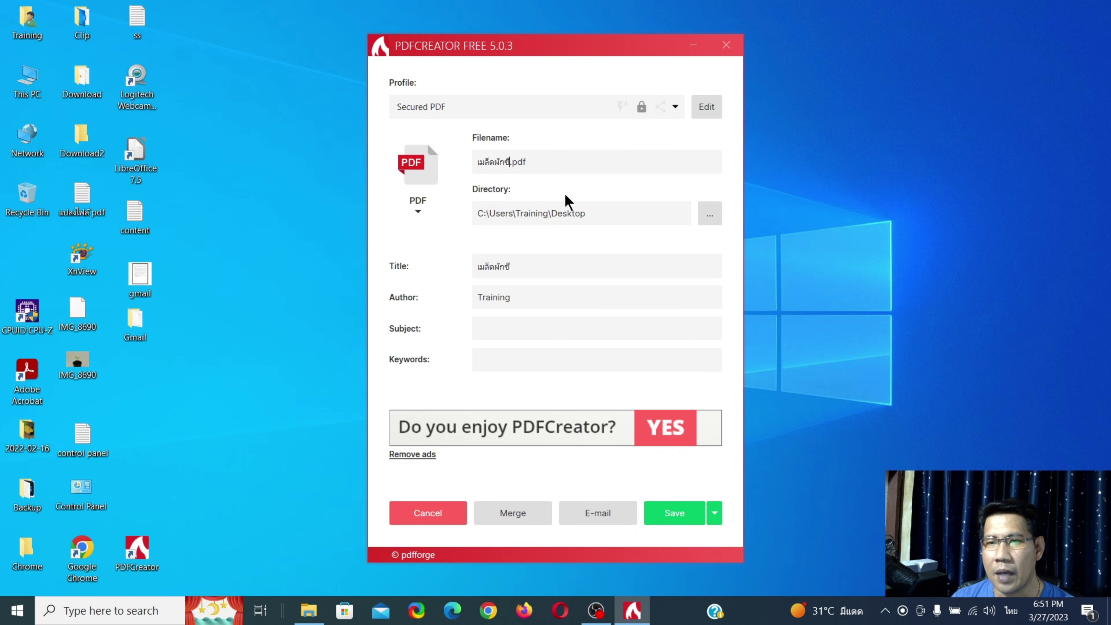
text(1)
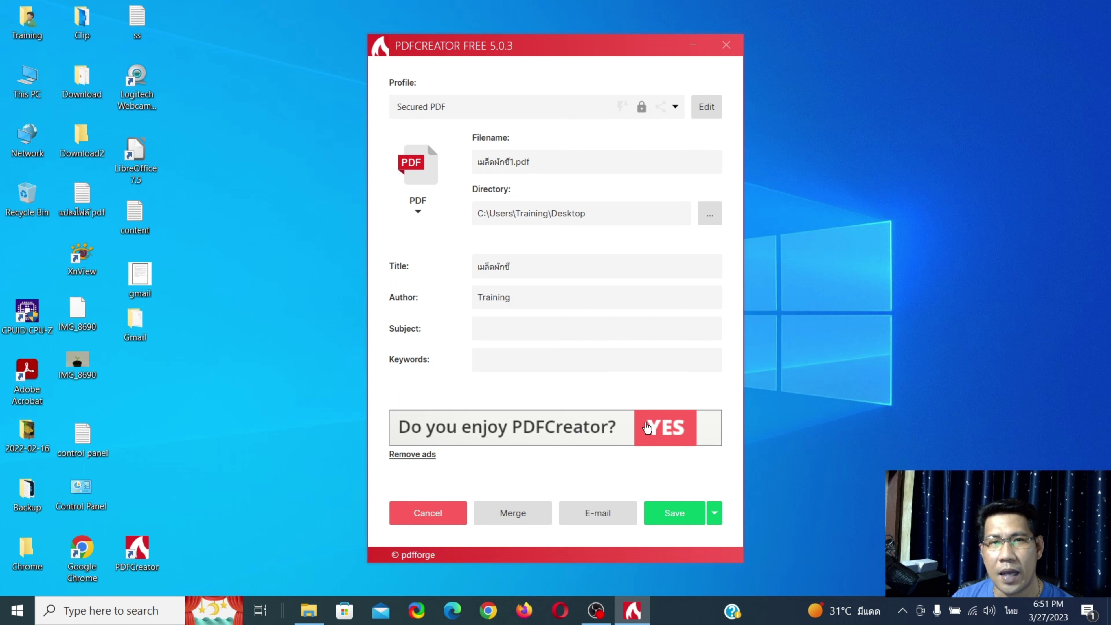
click(669, 521)
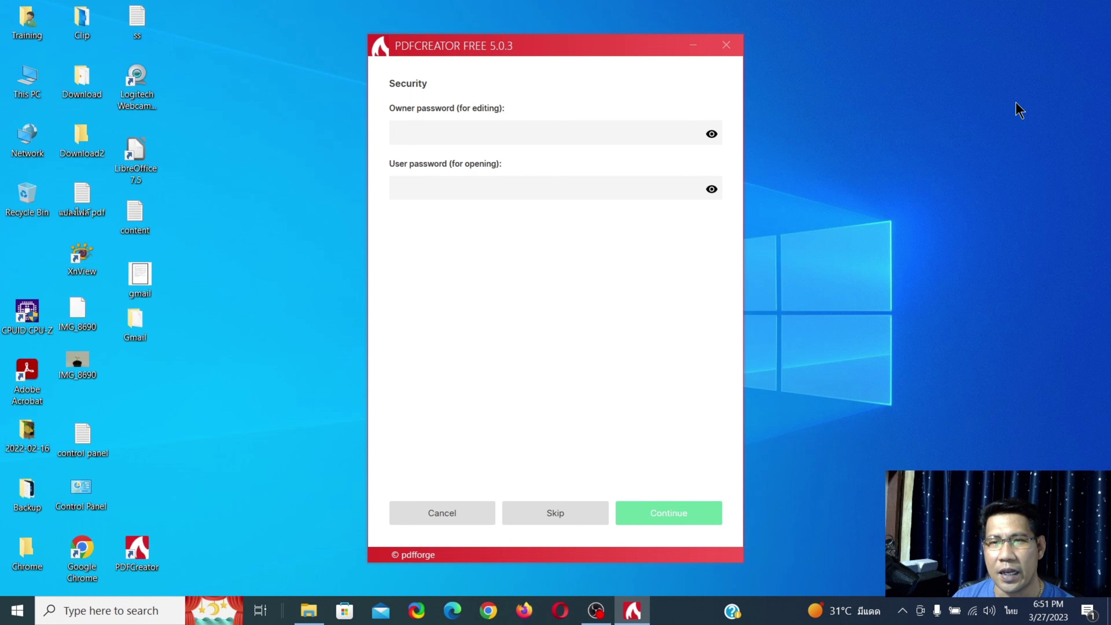
- Enter the owner password for editing and check it by revealing it
text(1234)
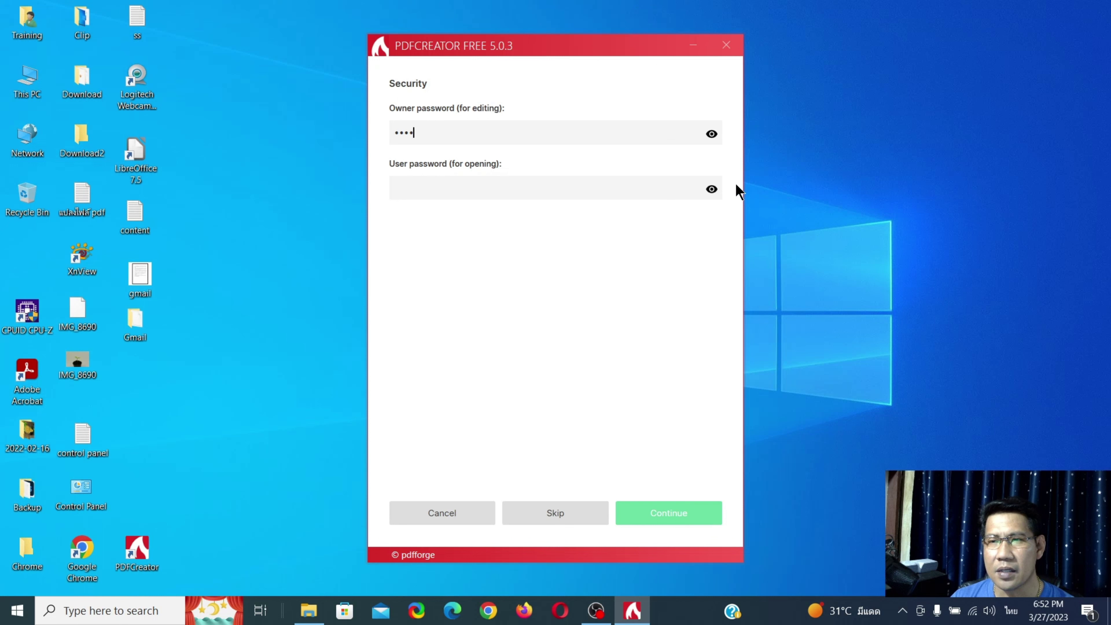
click(712, 136)
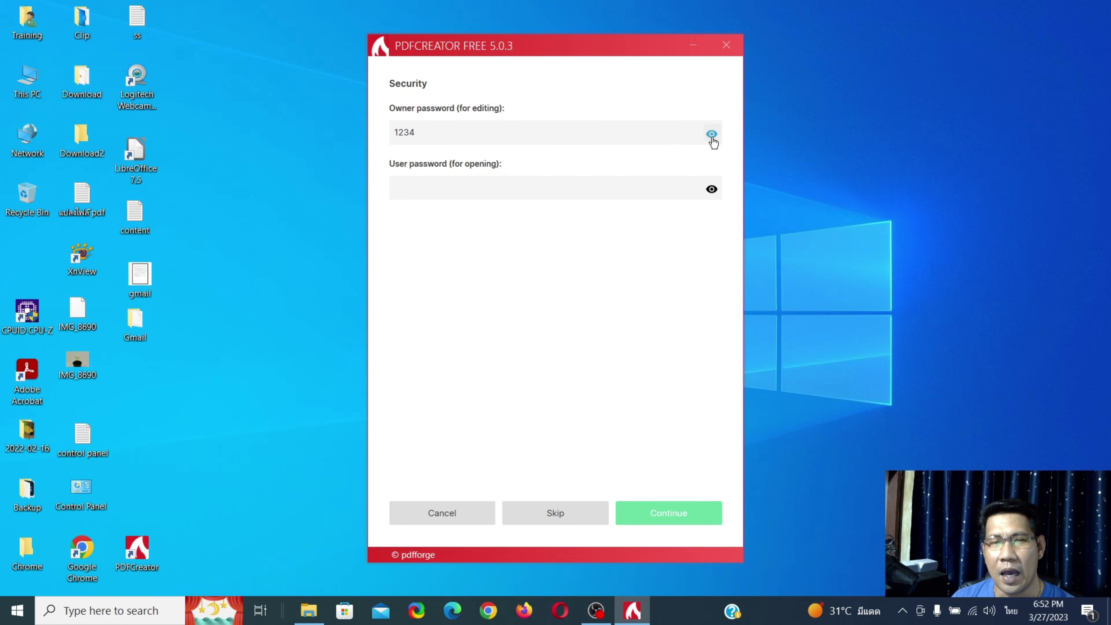
click(712, 134)
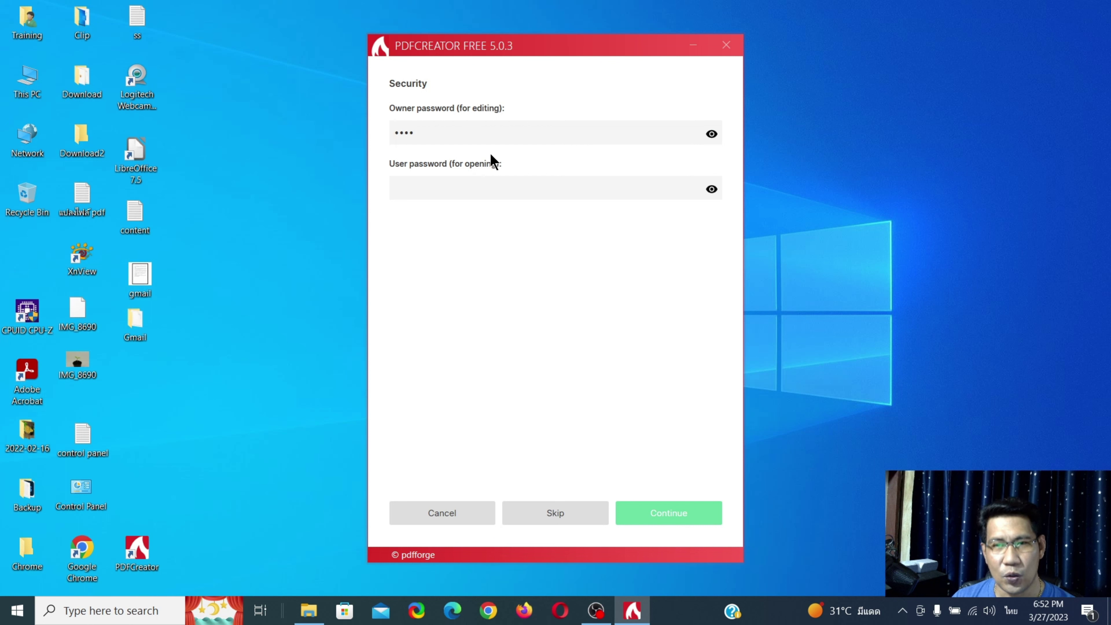
- Enter the user password for opening, verify both passwords, and create the secured PDF
click(493, 187)
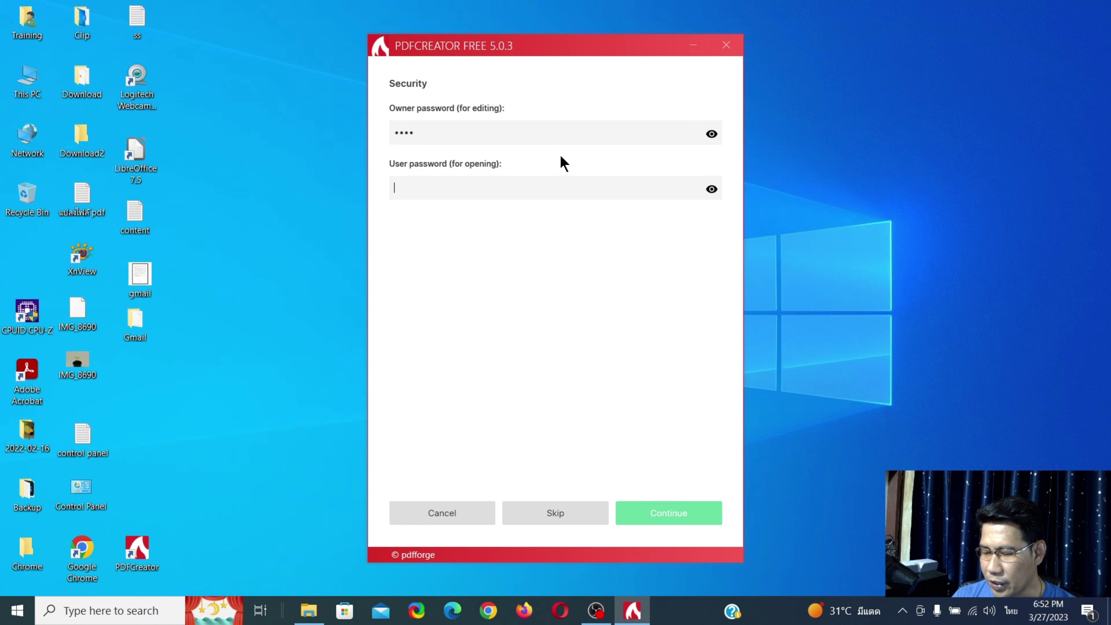
text(1234)
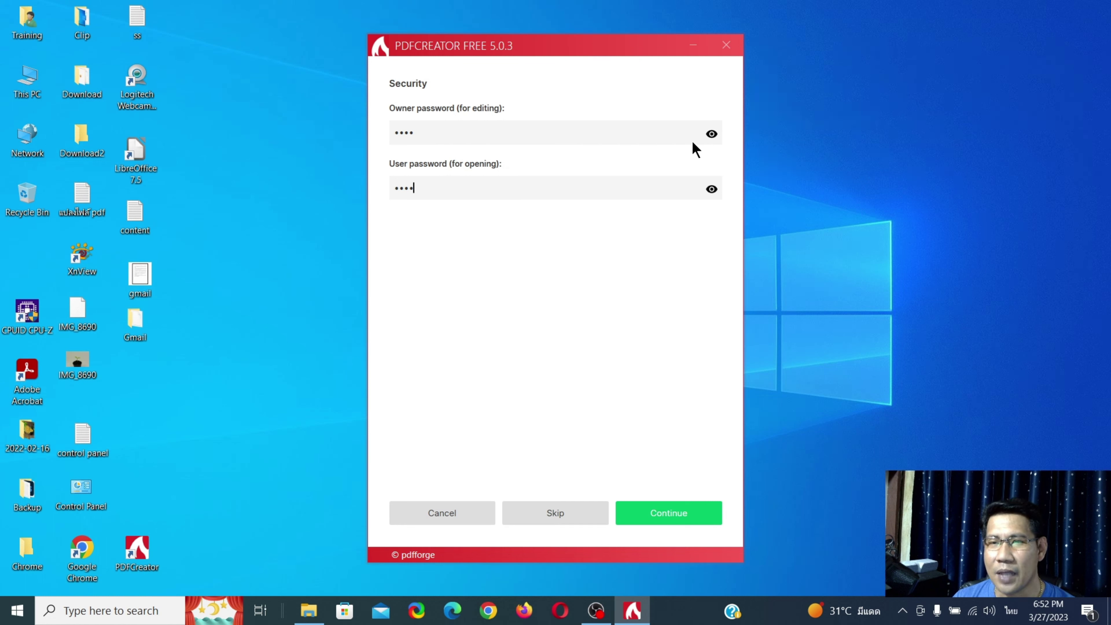
click(713, 135)
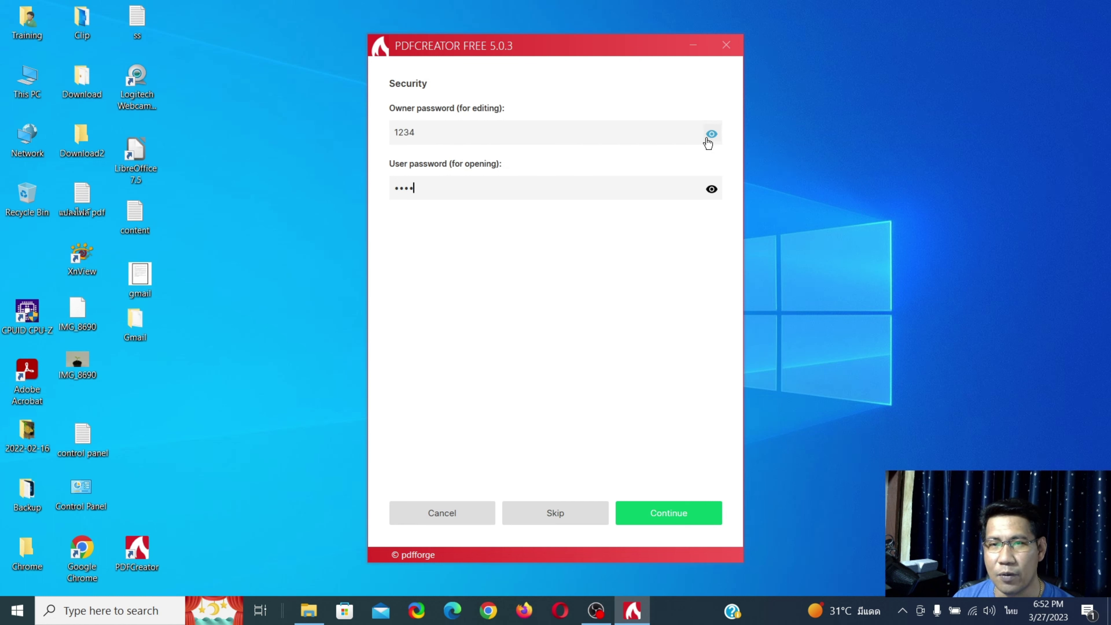
click(712, 134)
click(712, 190)
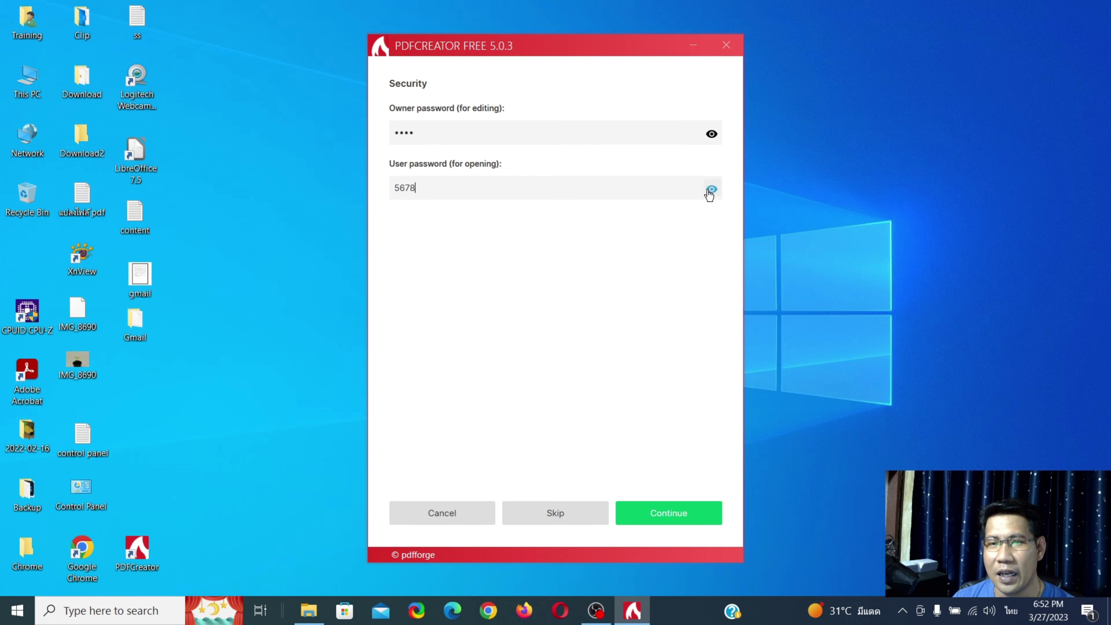
click(712, 190)
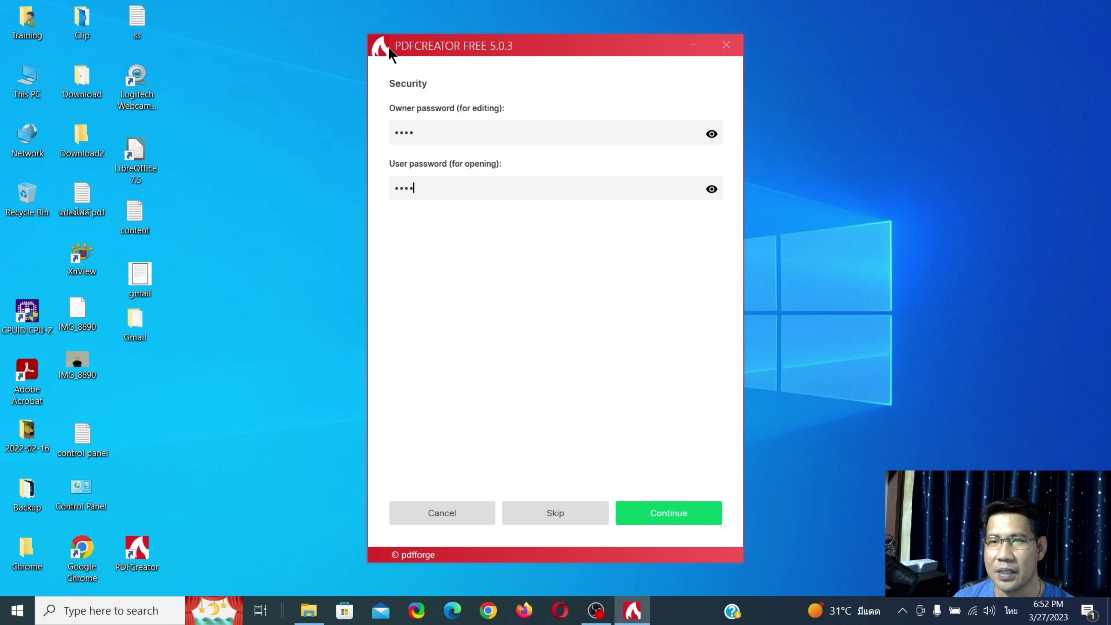
click(671, 520)
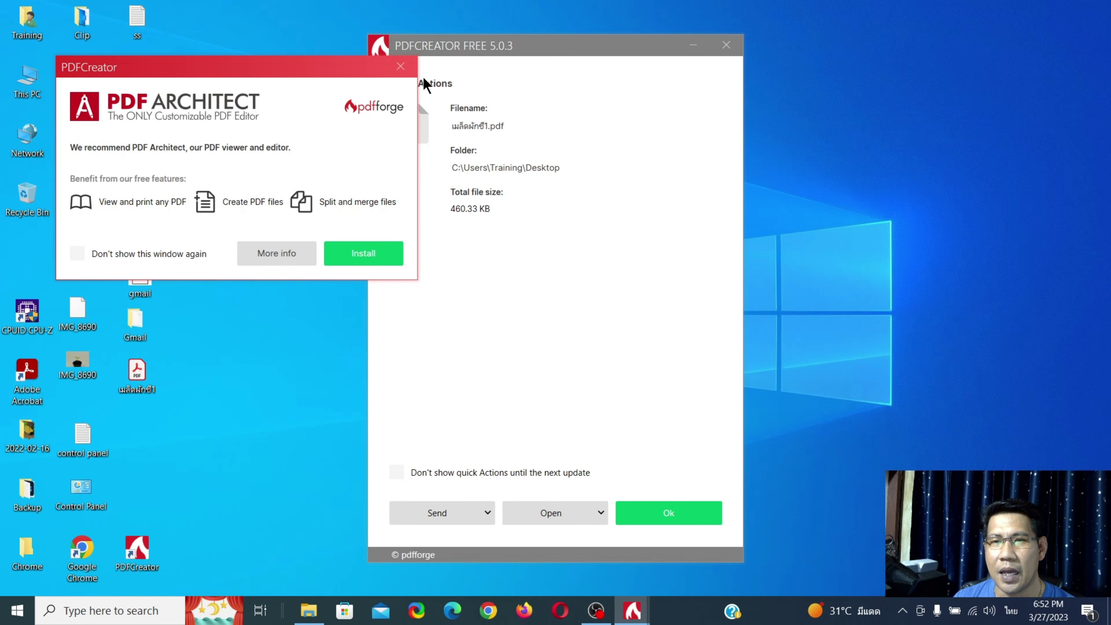
- Dismiss the PDF Architect offer and close the Quick Actions summary
click(405, 70)
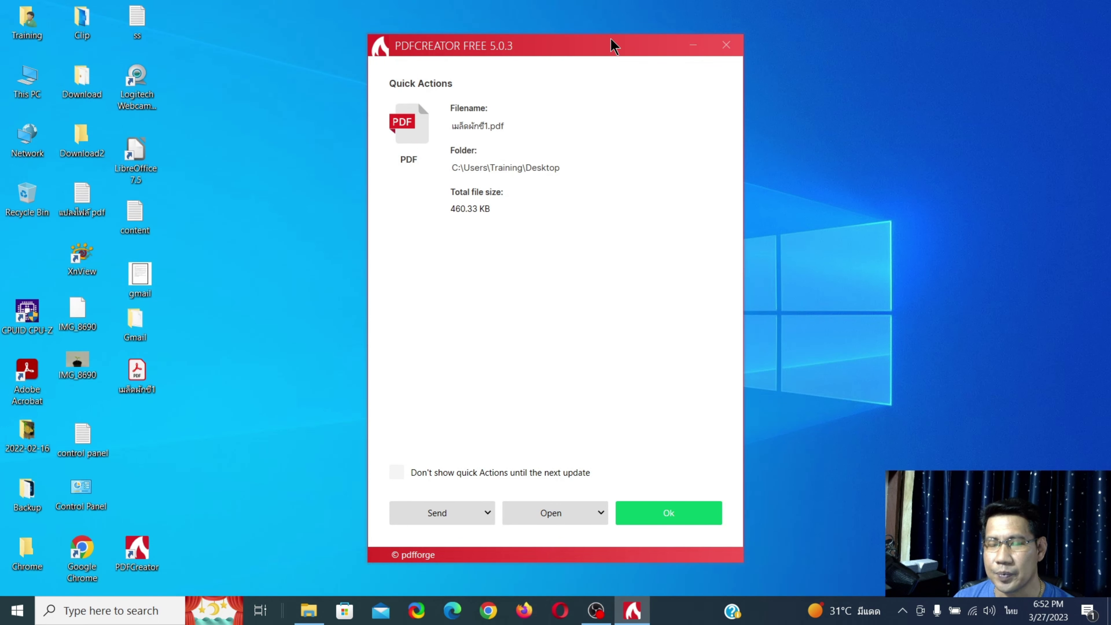
drag(613, 43, 675, 32)
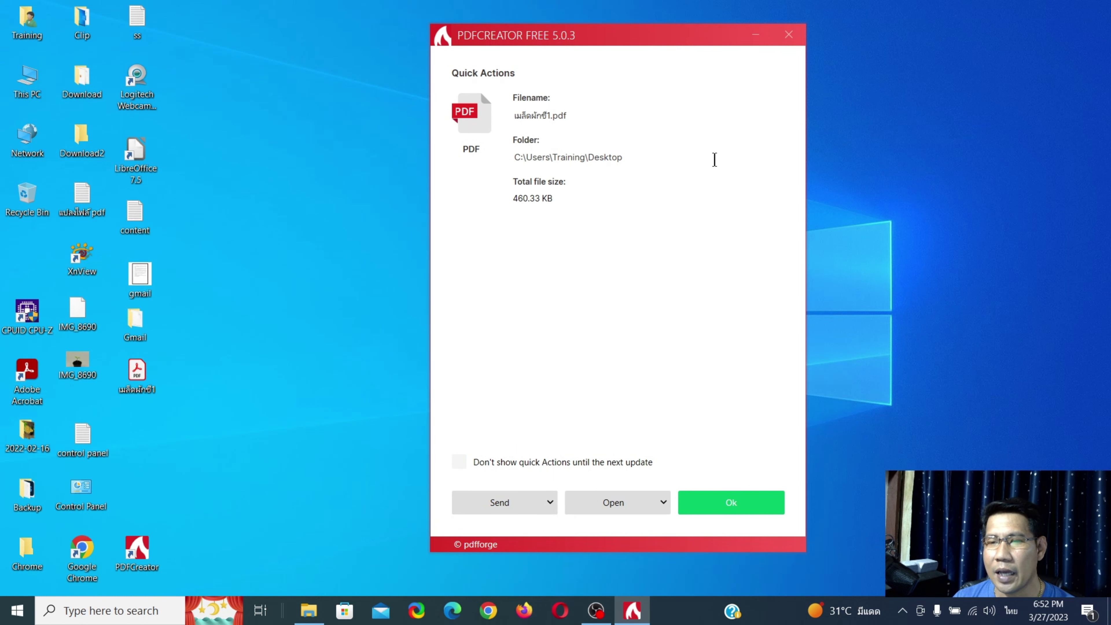
click(724, 506)
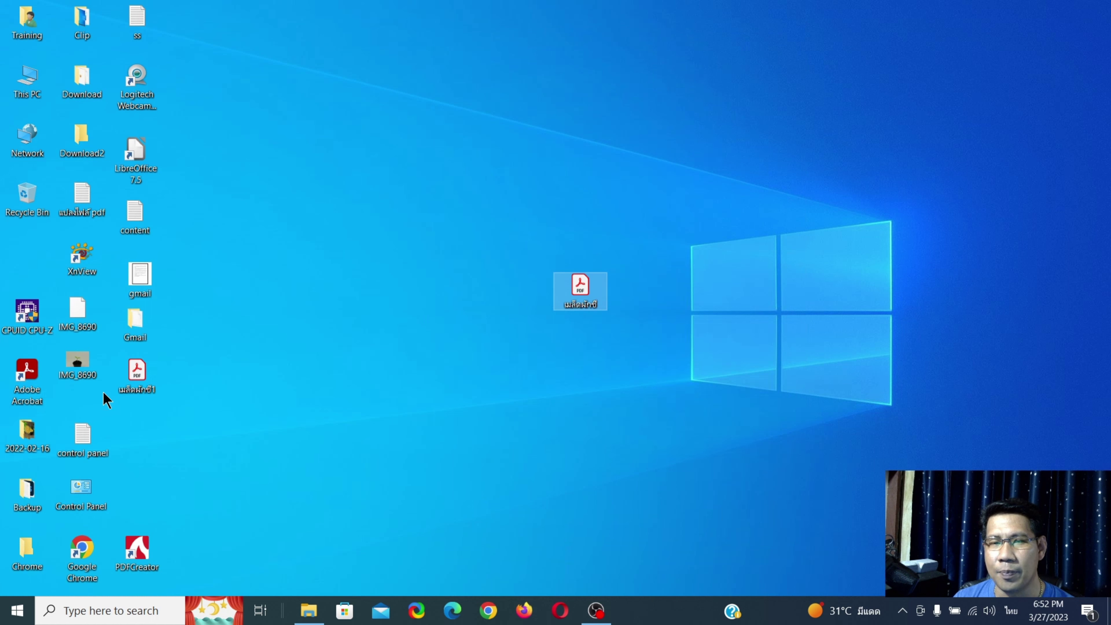
- Open the new เมล็ดผักชี1.pdf in Acrobat Reader, entering its open password
drag(145, 374, 653, 291)
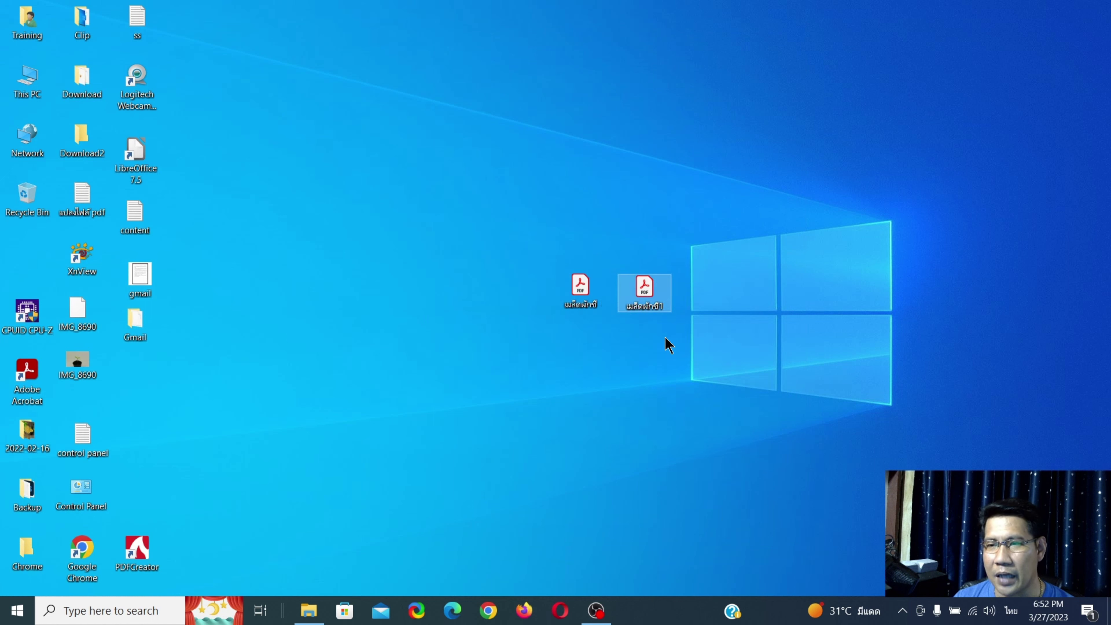
double_click(647, 294)
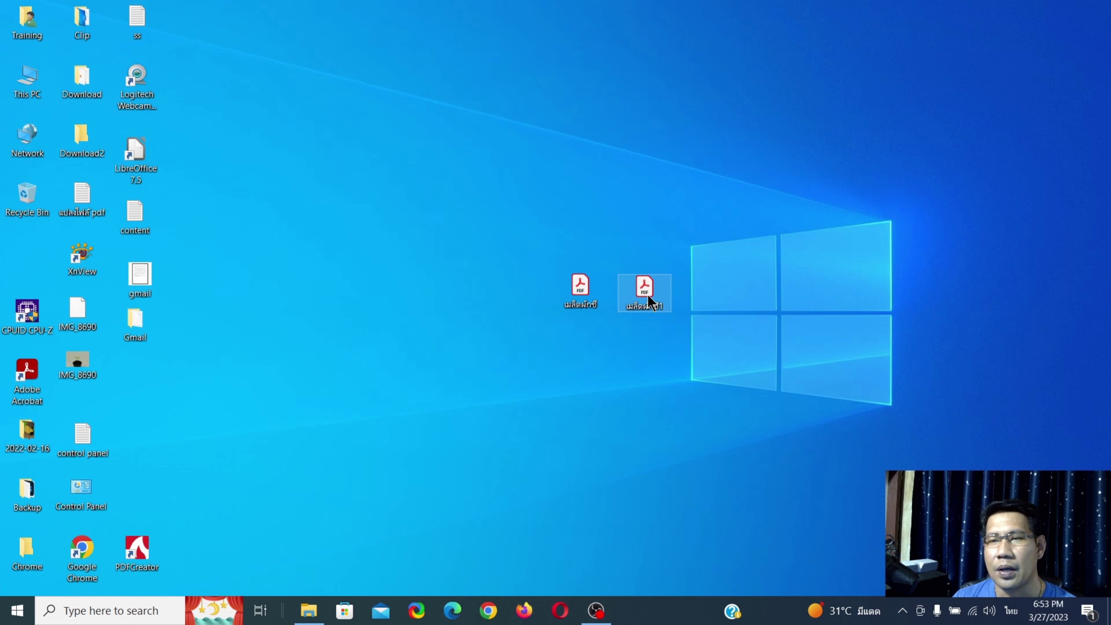
mouse_move(617, 255)
mouse_down()
mouse_move(608, 146)
mouse_move(624, 242)
mouse_up()
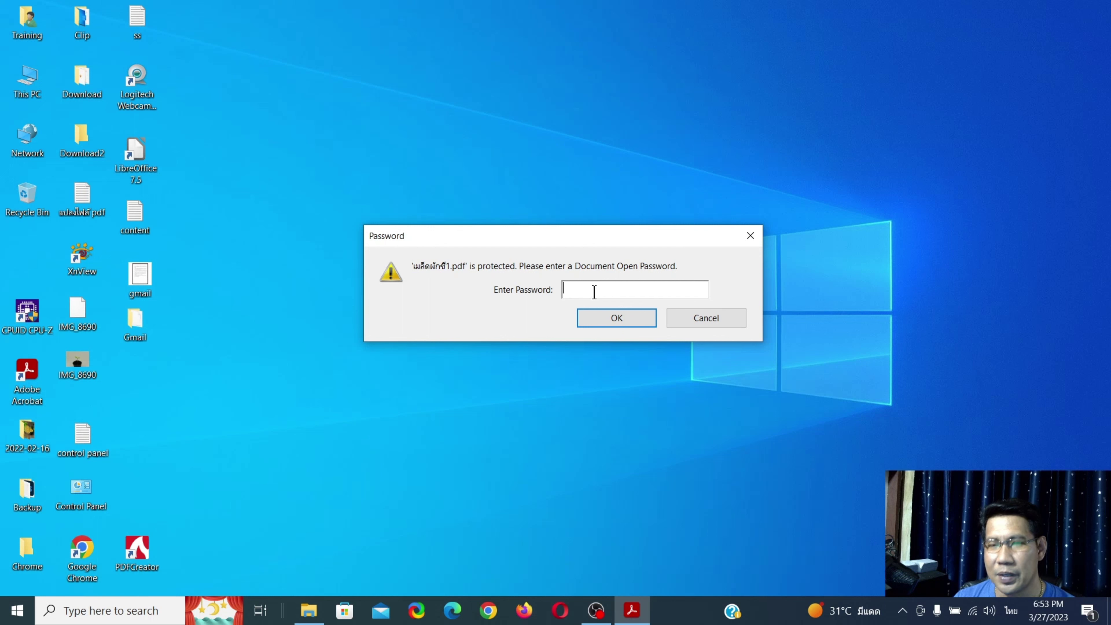
text(****)
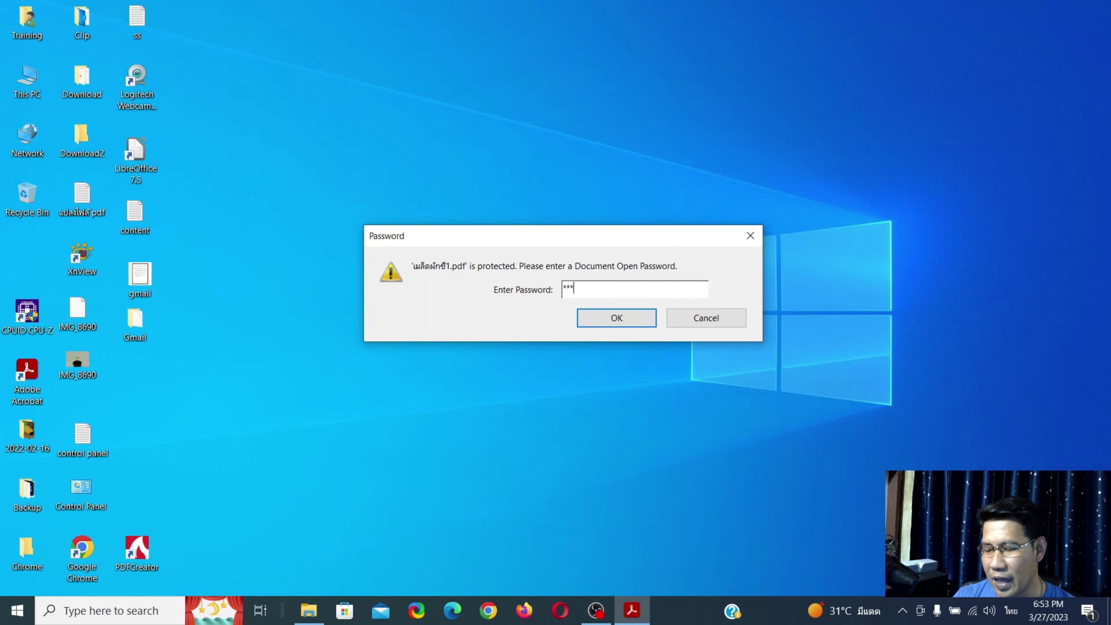
click(625, 321)
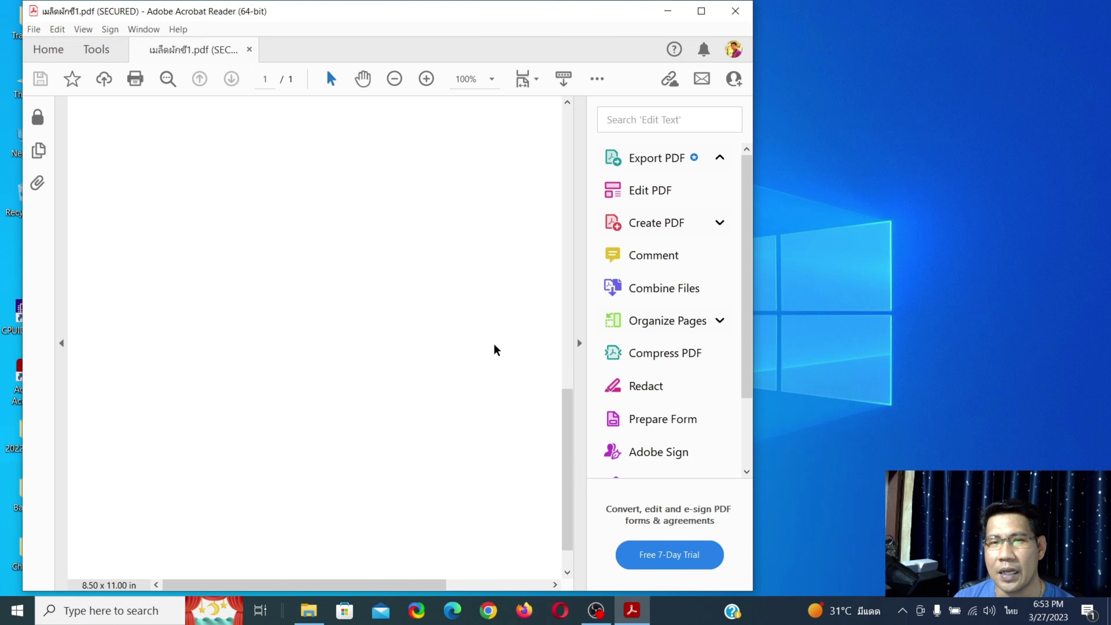
- View the coriander photo in a maximized Acrobat window, then close it
scroll(494, 346, up, 3)
scroll(506, 342, up, 3)
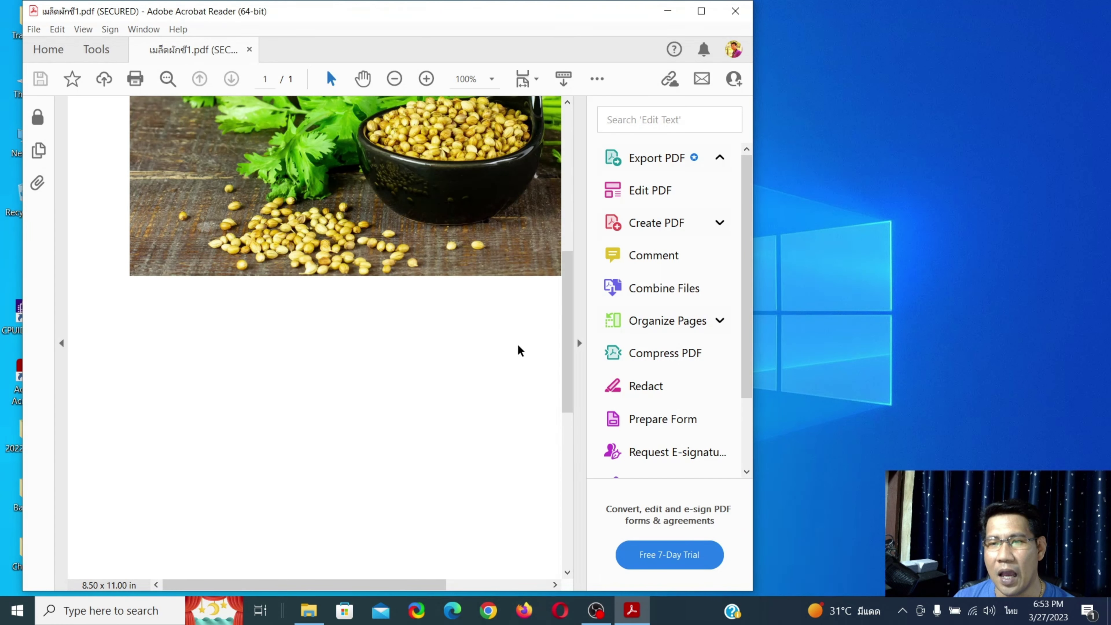
scroll(566, 338, up, 4)
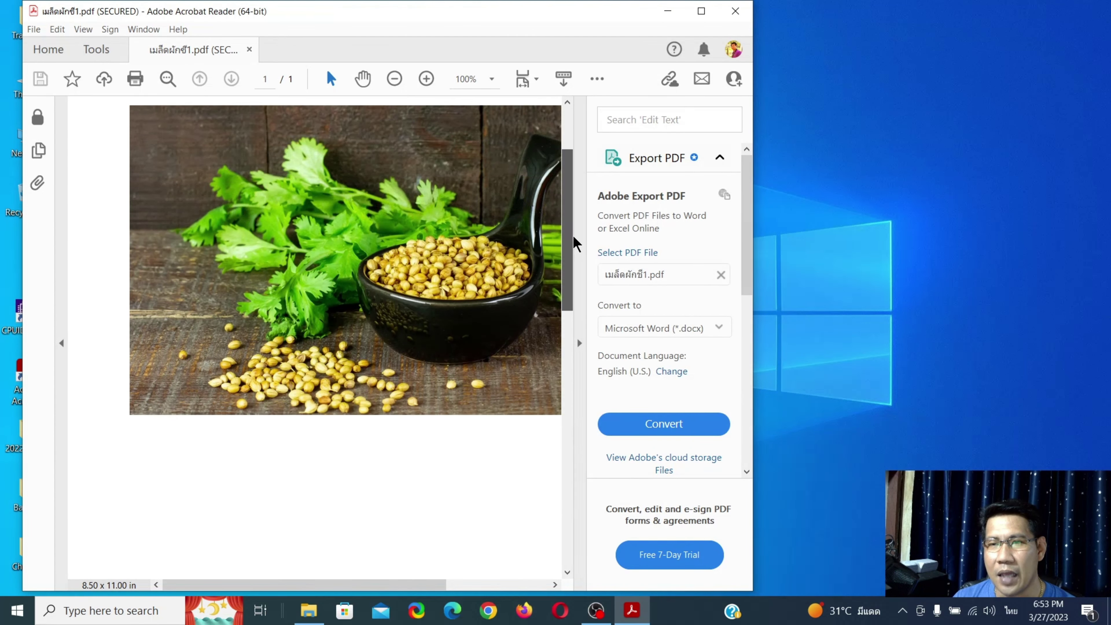
click(701, 11)
click(1093, 8)
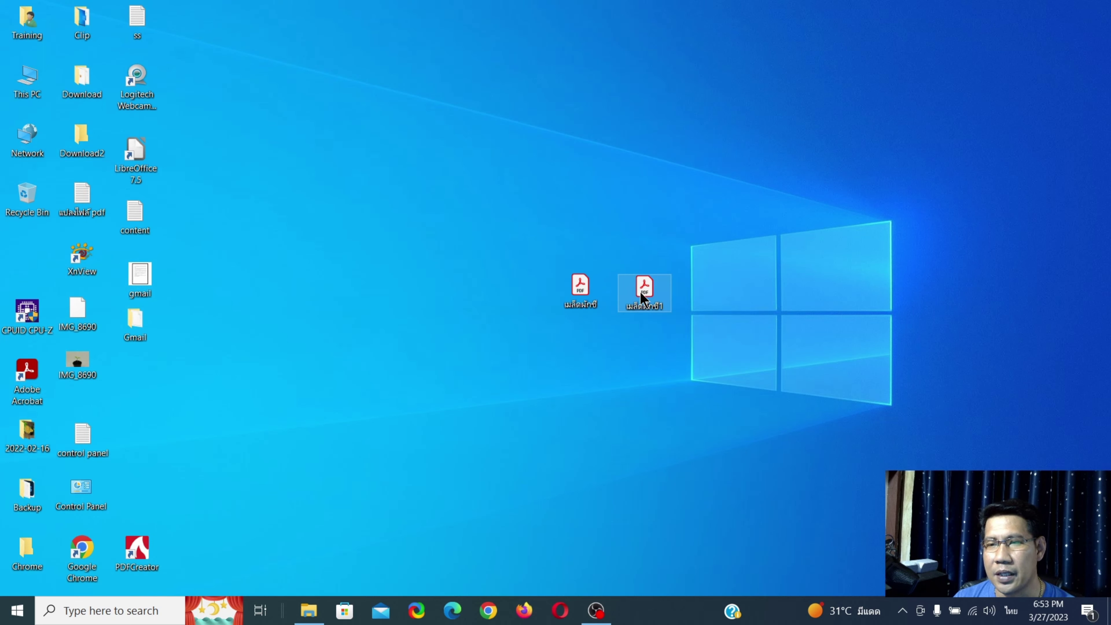
double_click(642, 289)
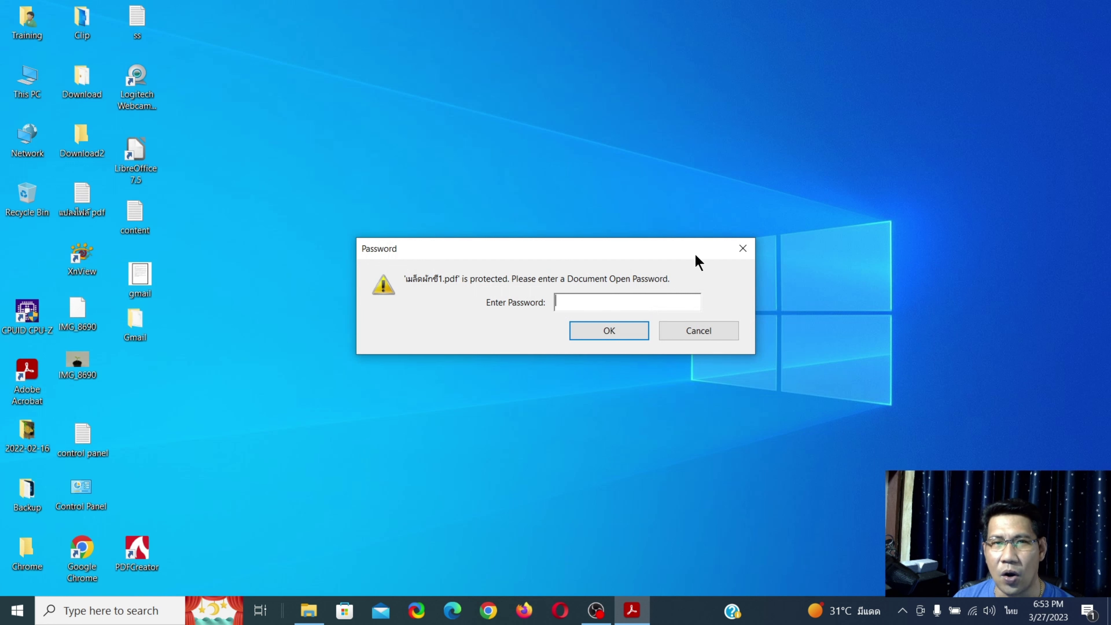
text(1234)
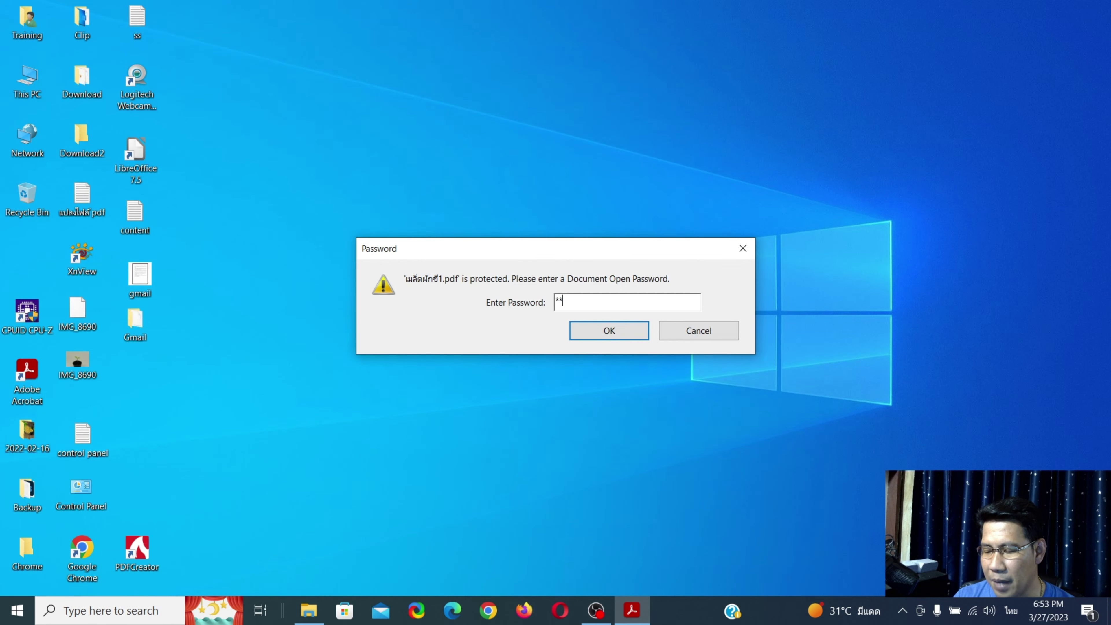
click(611, 329)
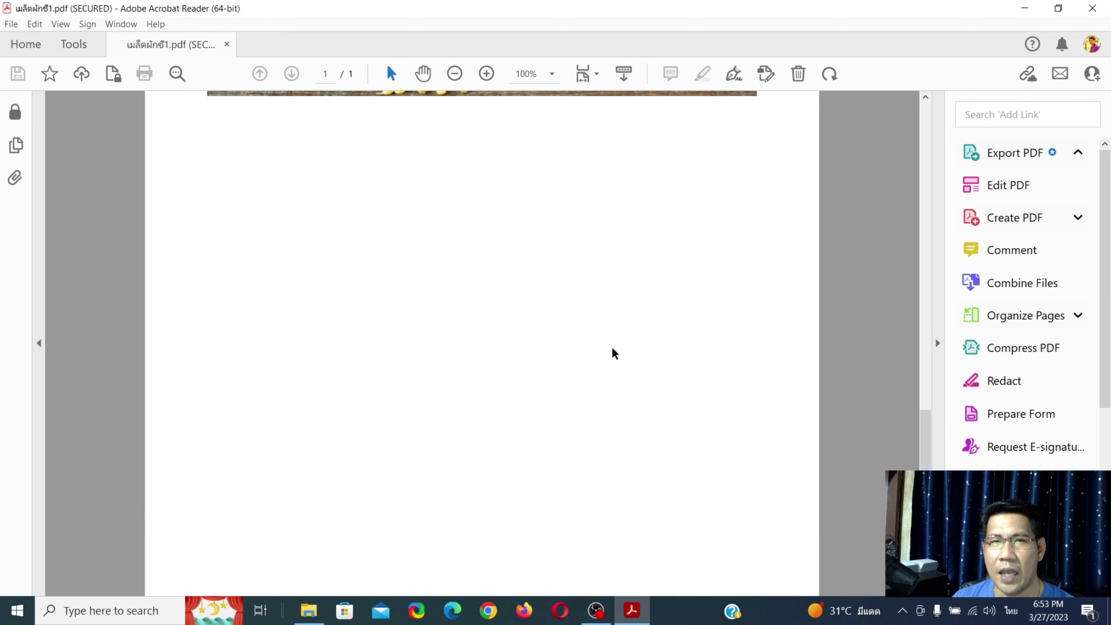
click(1093, 8)
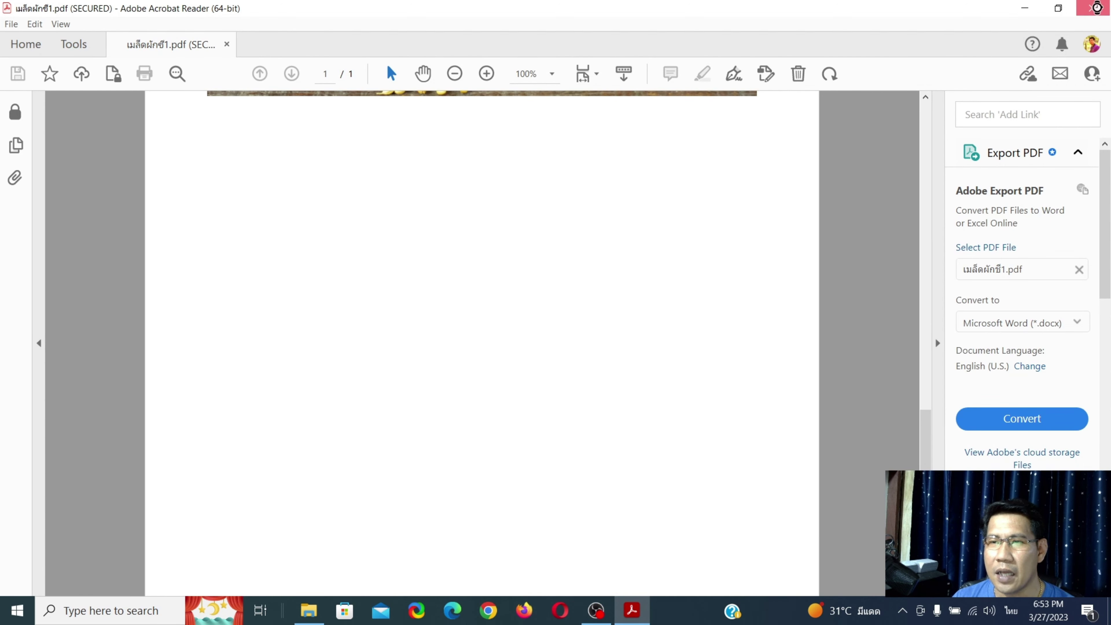